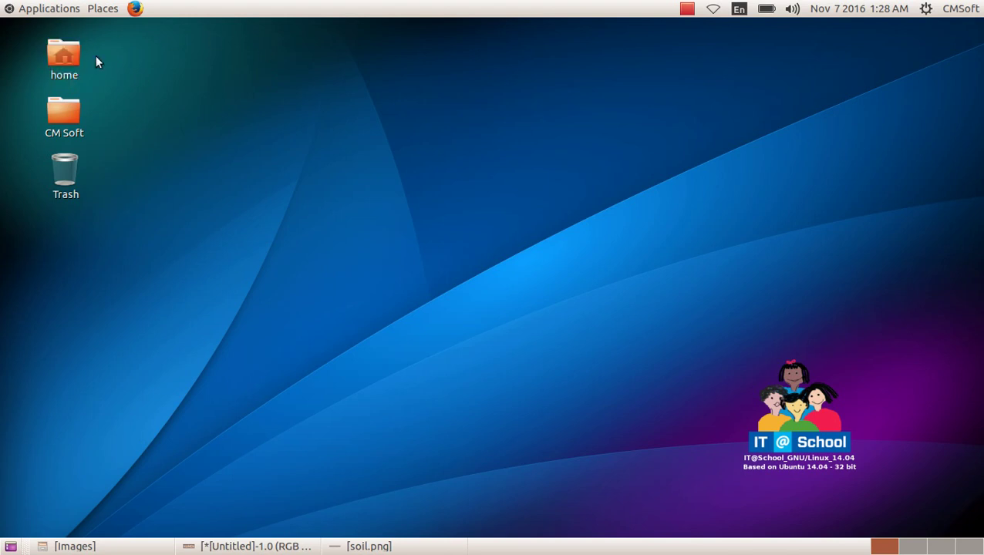
# Step: Launch the GIMP Image Editor from Applications and bring up its Create > Logos script list
pyautogui.click(58, 10)
pyautogui.moveTo(45, 93)
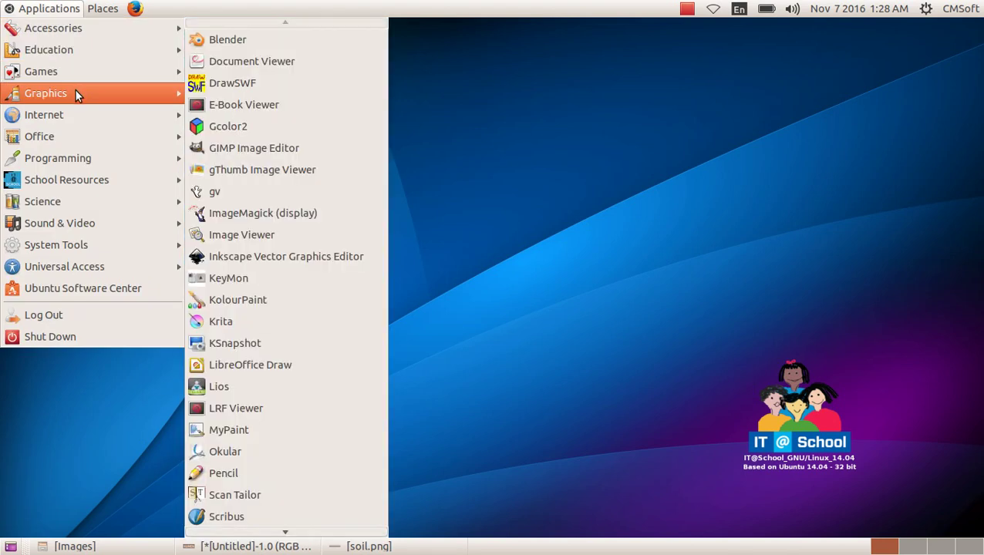
pyautogui.click(315, 148)
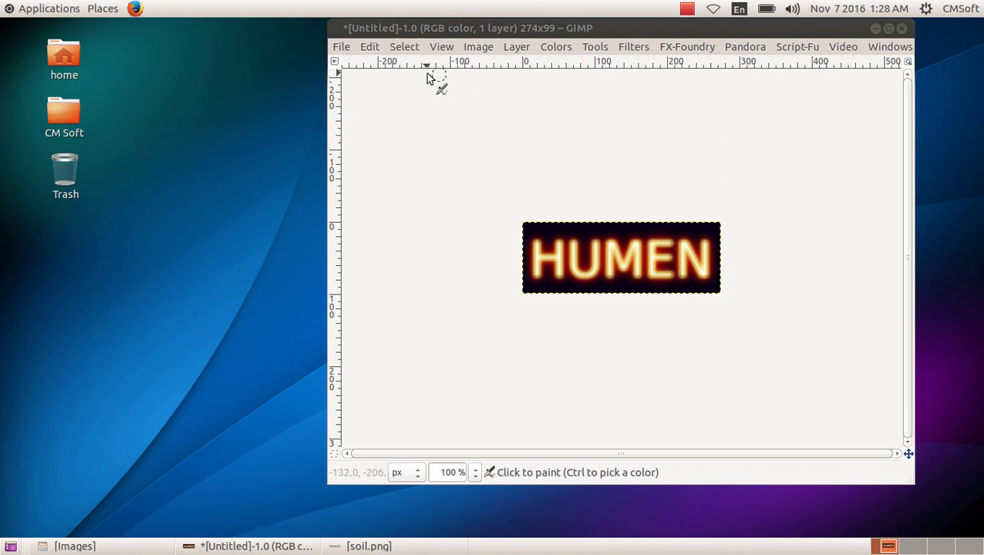
pyautogui.click(341, 48)
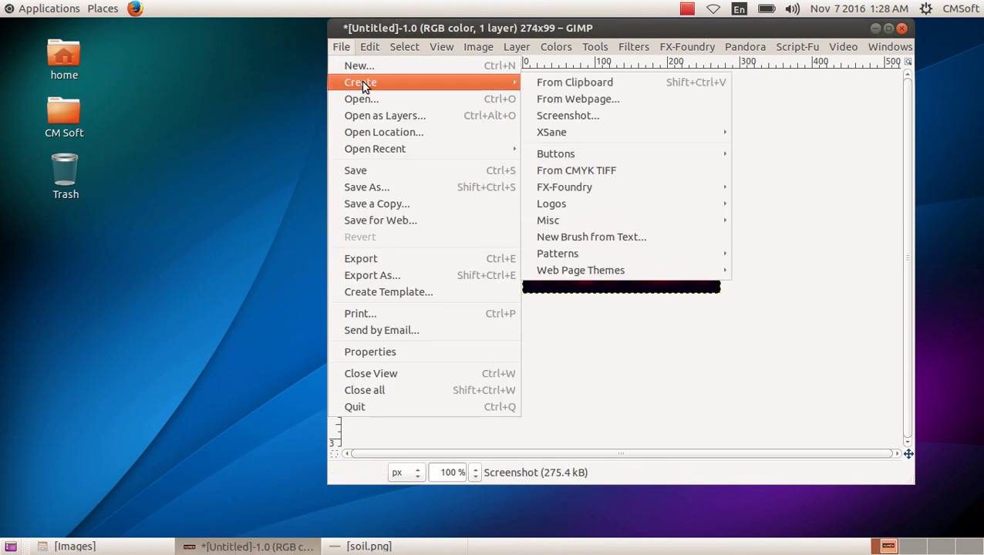
pyautogui.moveTo(360, 82)
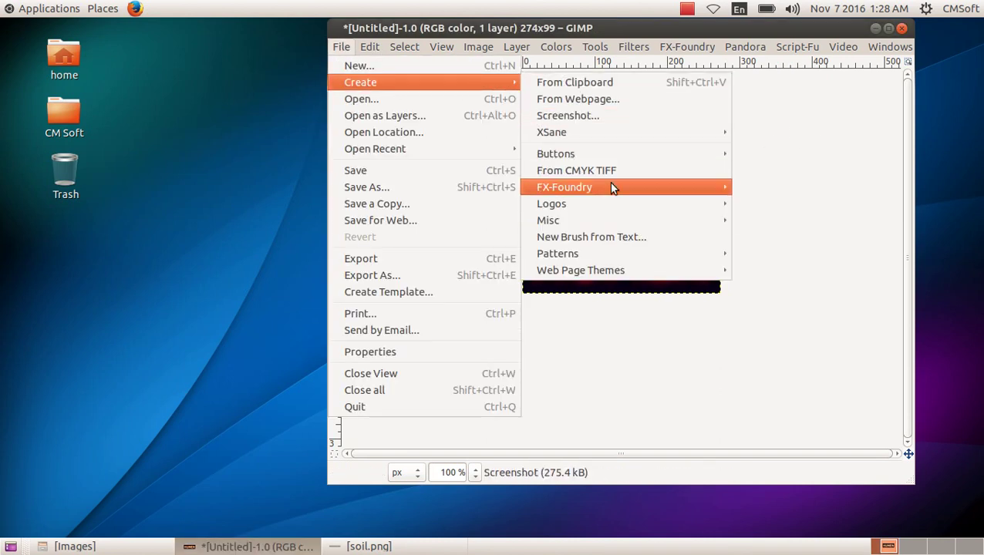
pyautogui.moveTo(551, 204)
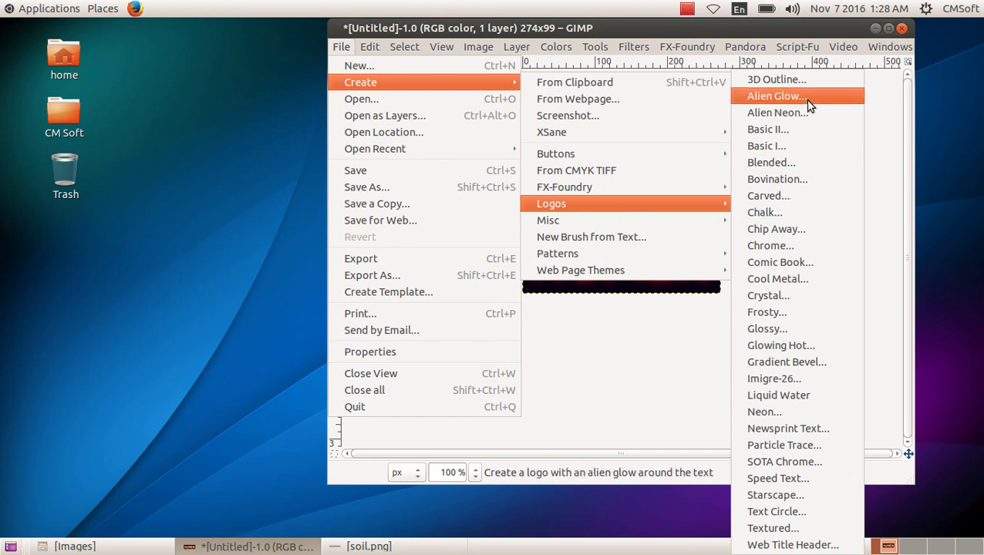
# Step: Generate a 3D Outline logo reading 'Keep Your Footwear Outside', hiding the old HUMEN window
pyautogui.click(808, 81)
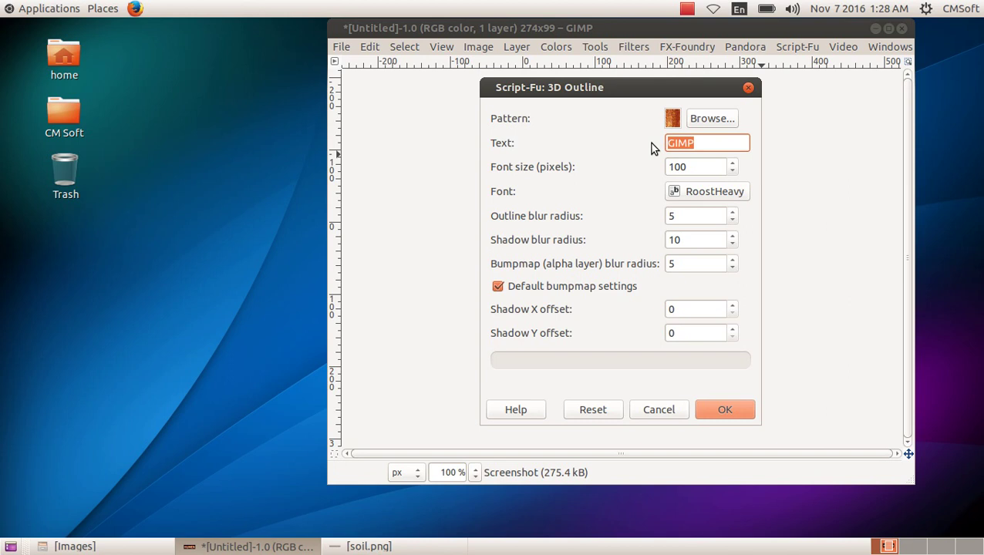
pyautogui.write('Keep ')
pyautogui.write('Your ')
pyautogui.write('F')
pyautogui.write('oot')
pyautogui.write('wear')
pyautogui.write(' Outside')
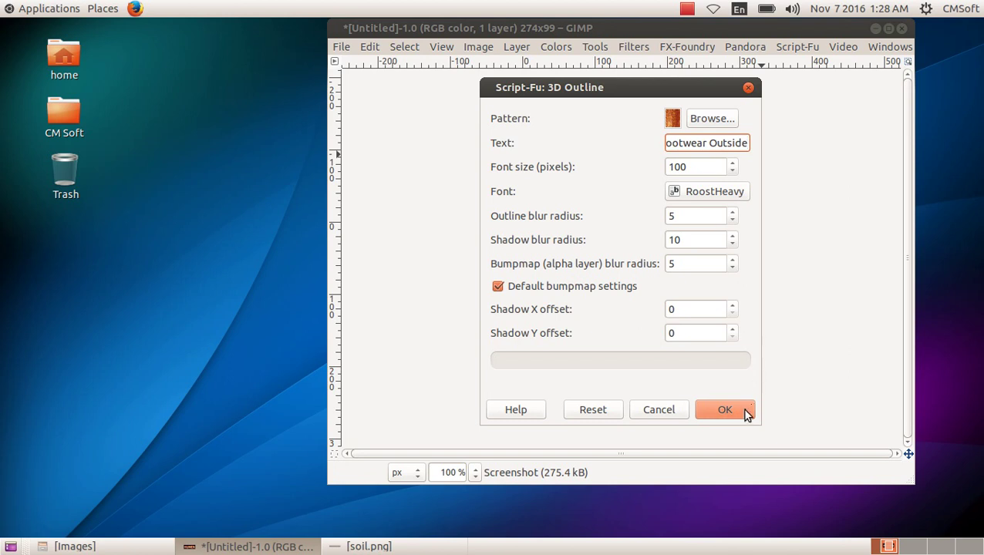
pyautogui.click(740, 410)
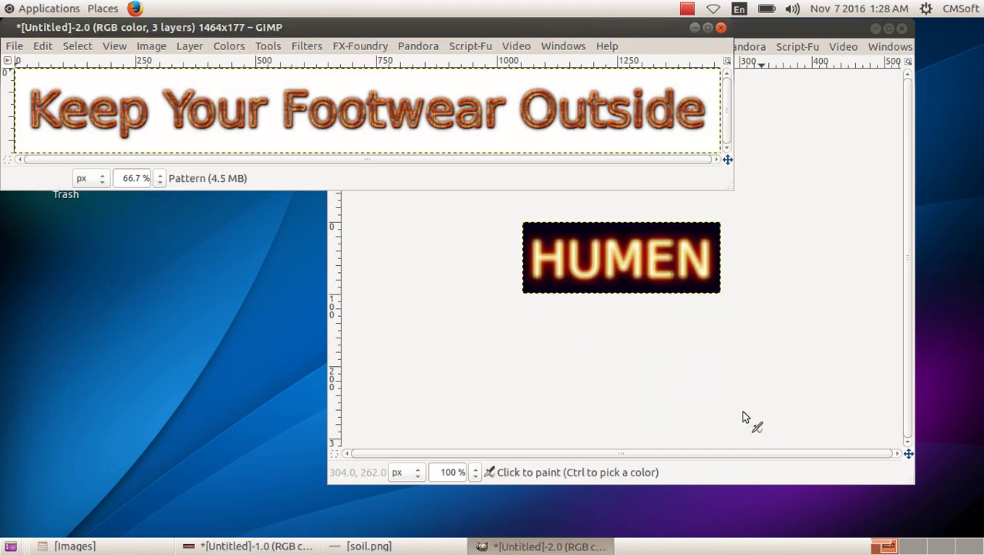
pyautogui.click(875, 28)
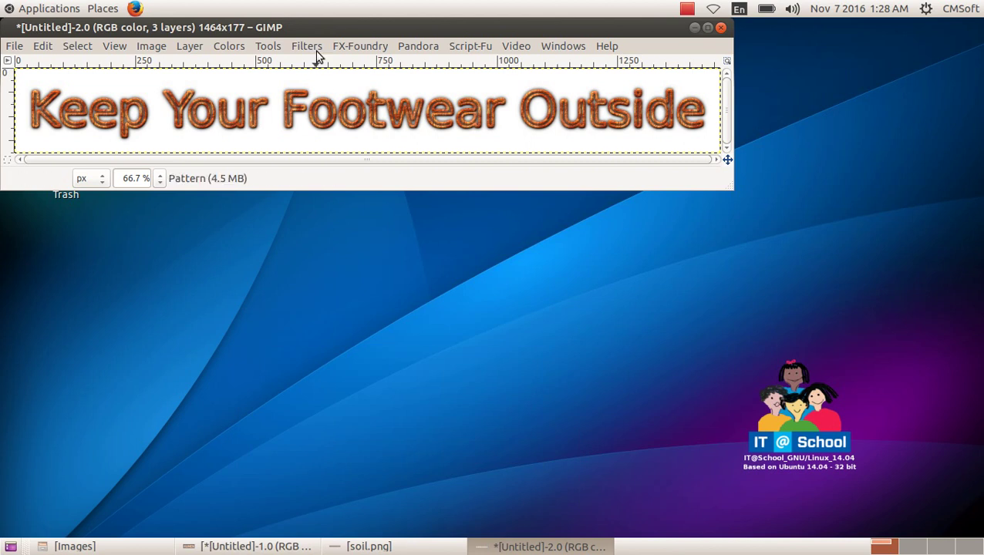
pyautogui.moveTo(340, 24); pyautogui.dragTo(435, 77)
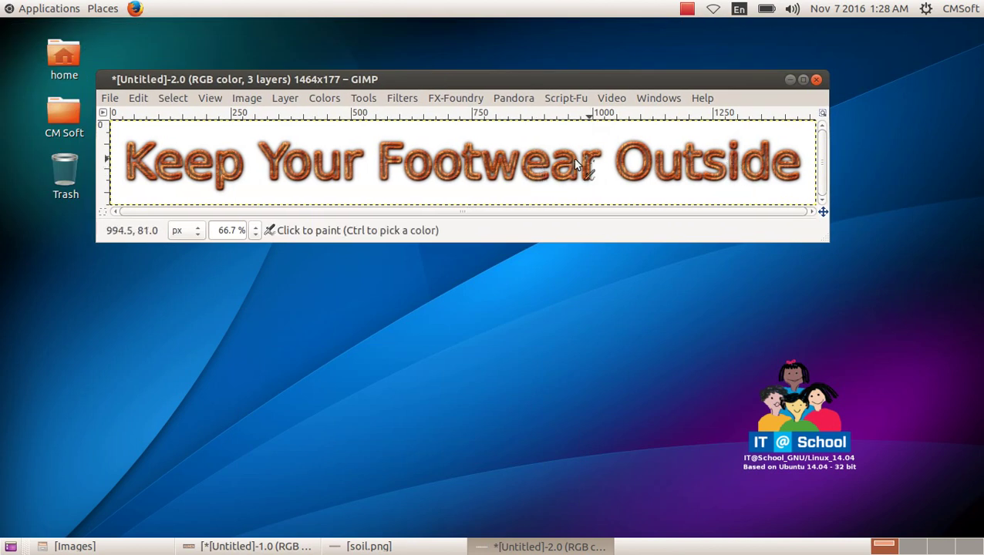
# Step: Start exporting the logo and name the file footwear.png
pyautogui.click(109, 98)
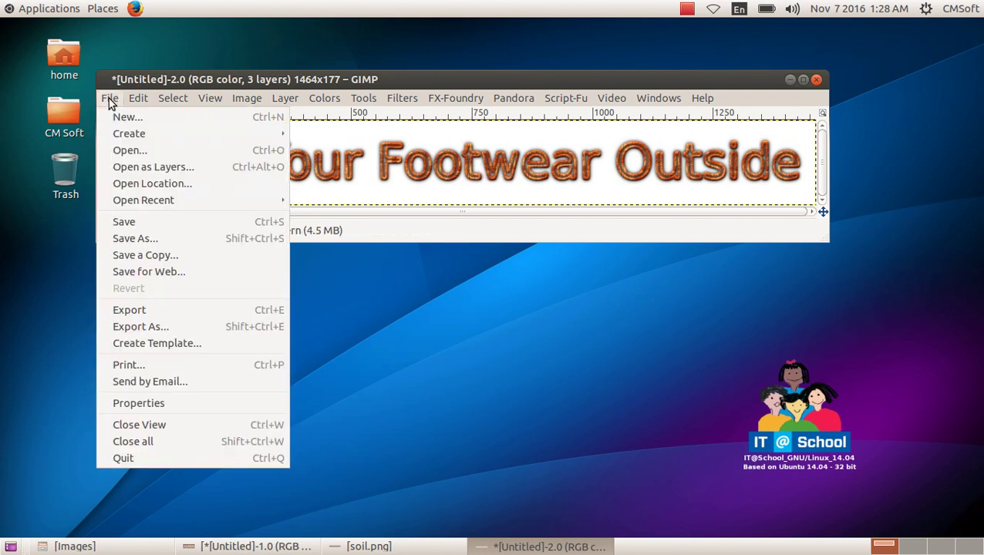
pyautogui.click(197, 312)
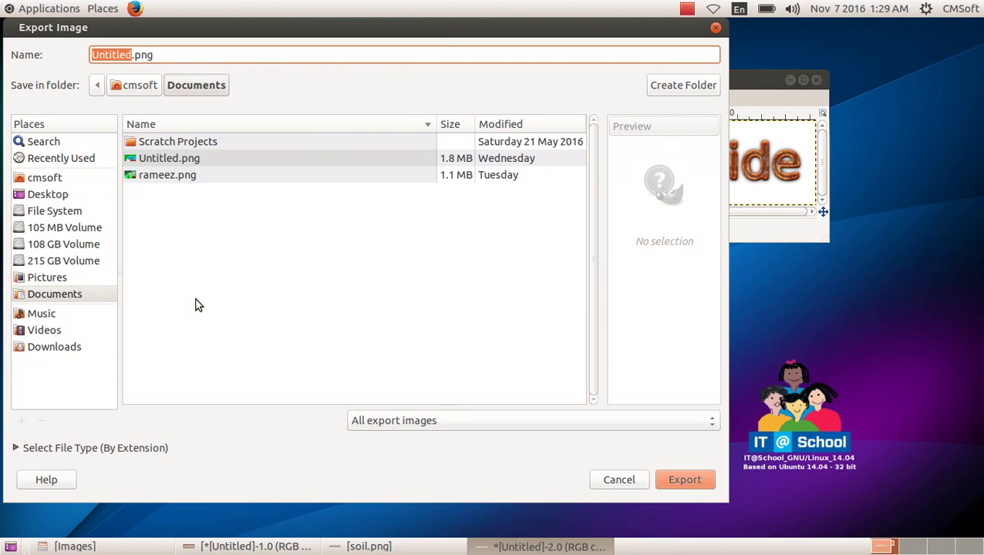
pyautogui.write('fool')
pyautogui.press('BackSpace')
pyautogui.write('t')
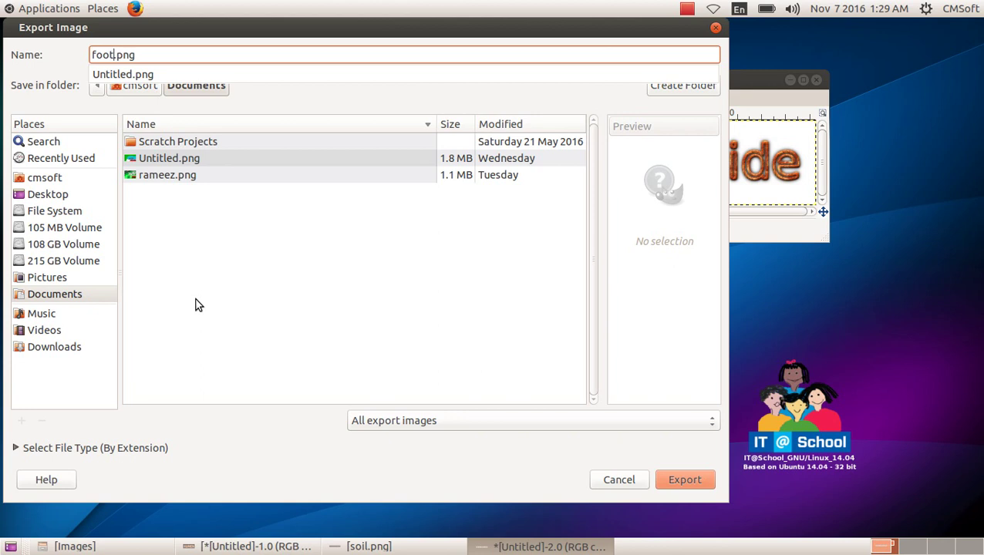
pyautogui.write('wear')
# Step: Export it as PNG into the student's Images folder under Students_Works_8/8A
pyautogui.click(66, 179)
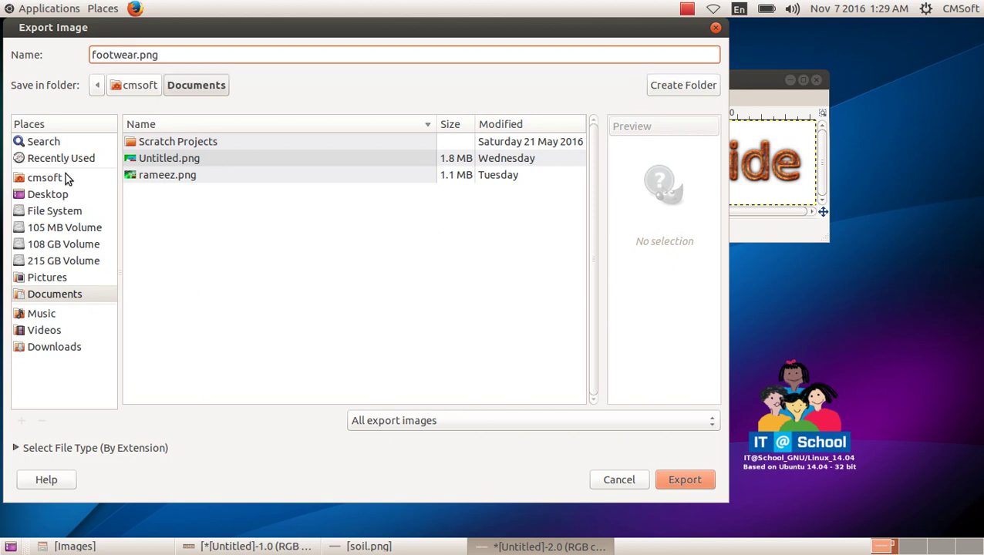
pyautogui.doubleClick(185, 243)
pyautogui.doubleClick(156, 144)
pyautogui.doubleClick(156, 144)
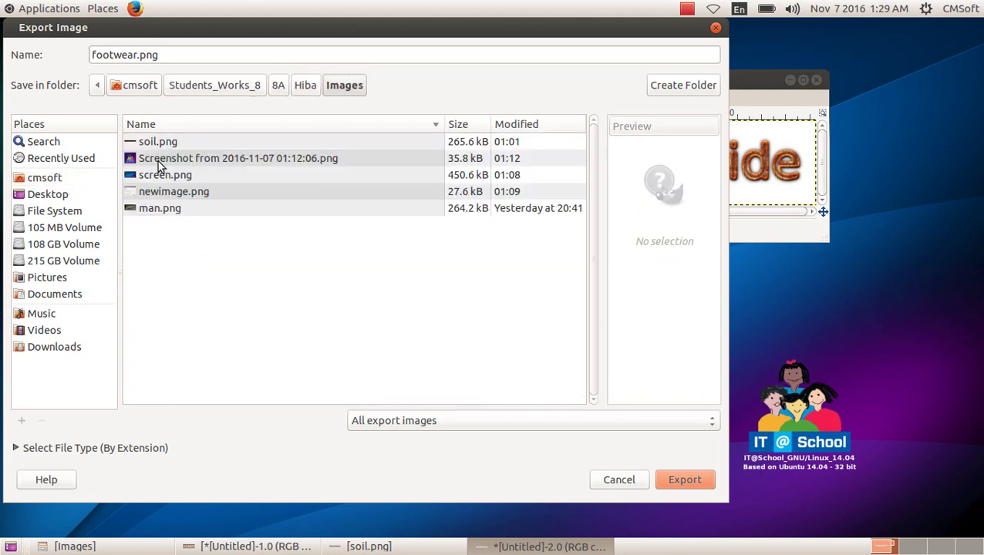
pyautogui.click(678, 479)
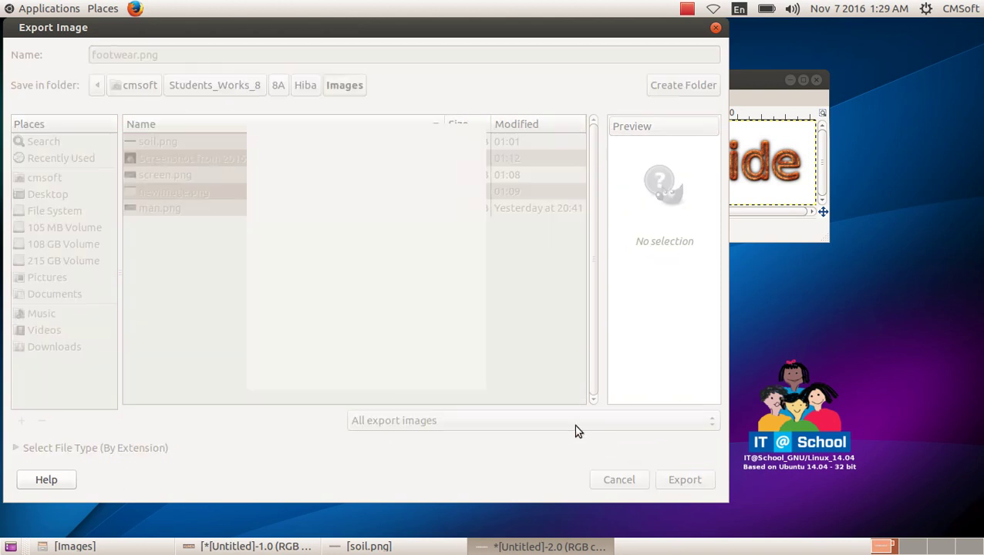
pyautogui.click(466, 373)
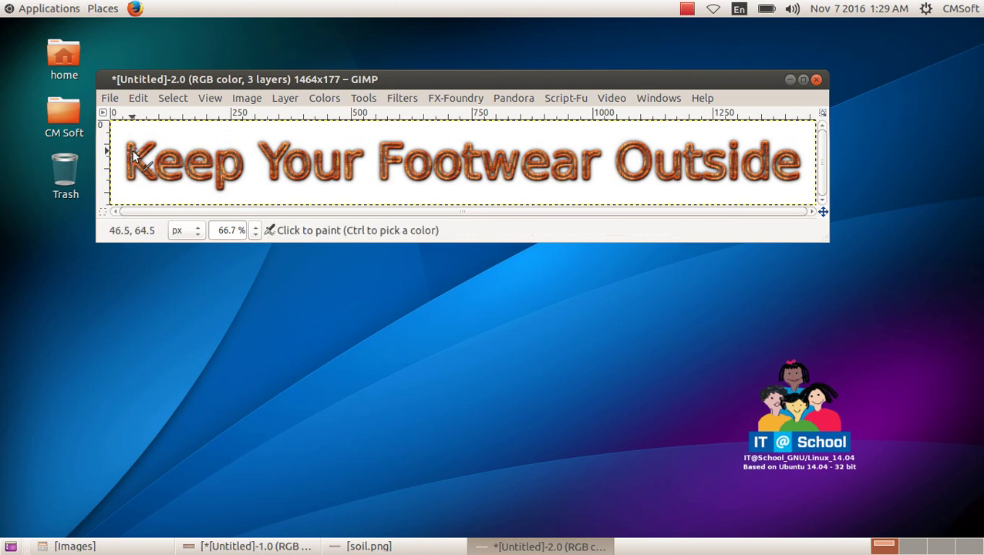
# Step: Reopen the 3D Outline dialog, shift it left on screen, and show the Applications menu
pyautogui.click(114, 98)
pyautogui.moveTo(129, 133)
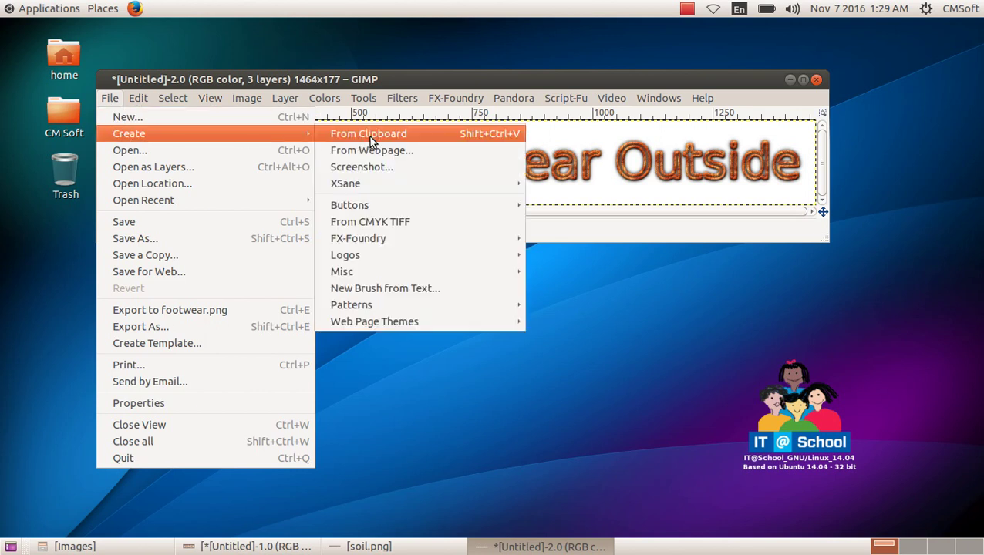
pyautogui.moveTo(345, 255)
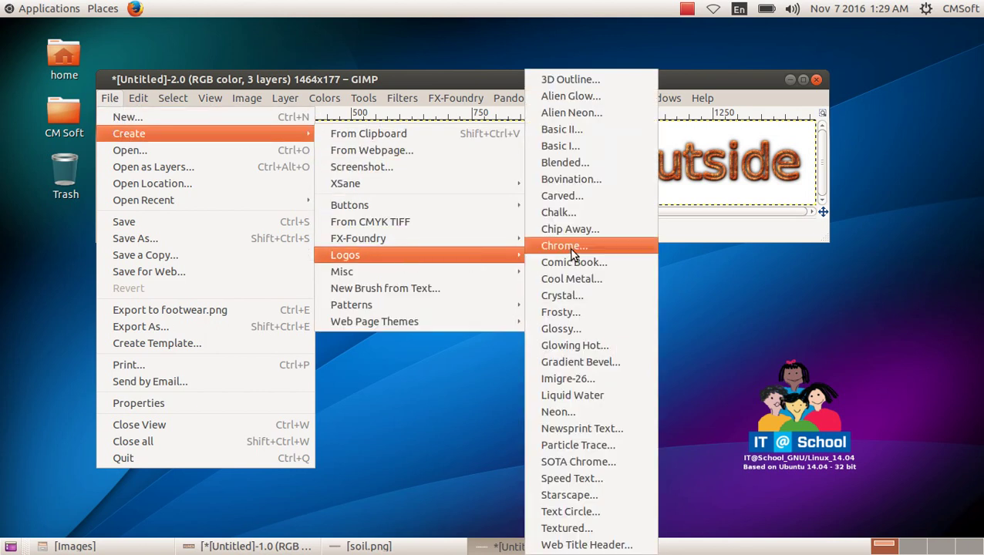
pyautogui.click(600, 80)
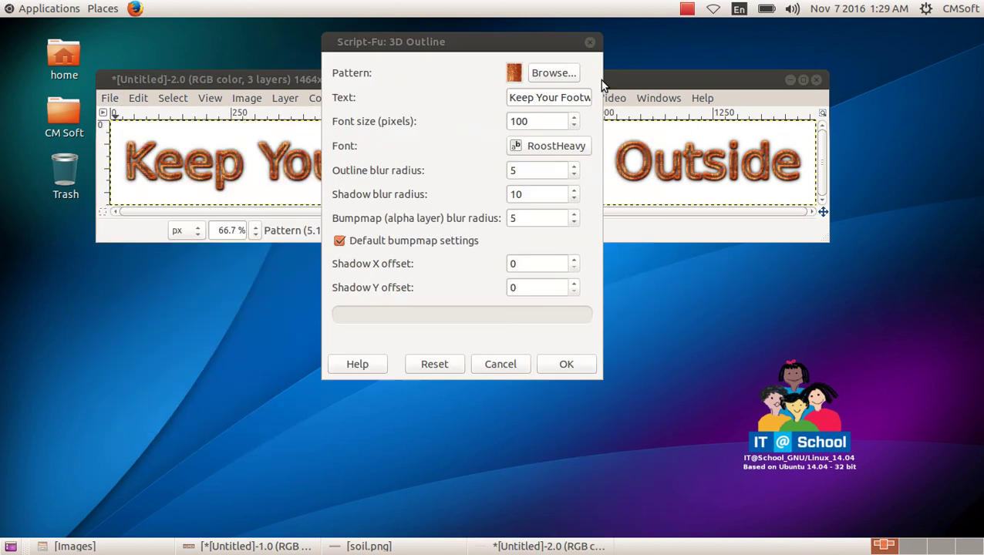
pyautogui.moveTo(492, 49); pyautogui.dragTo(347, 190)
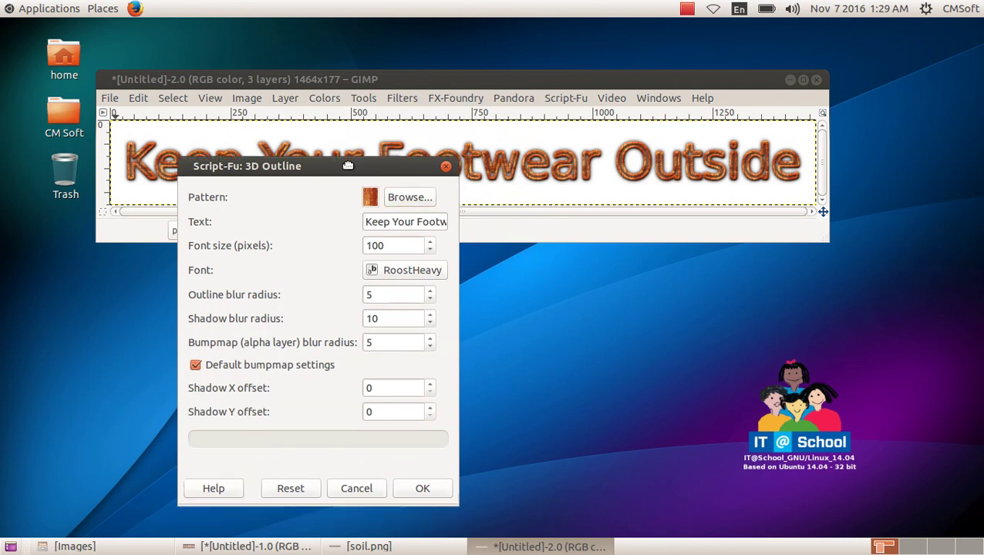
pyautogui.moveTo(348, 185); pyautogui.dragTo(355, 149)
pyautogui.click(48, 9)
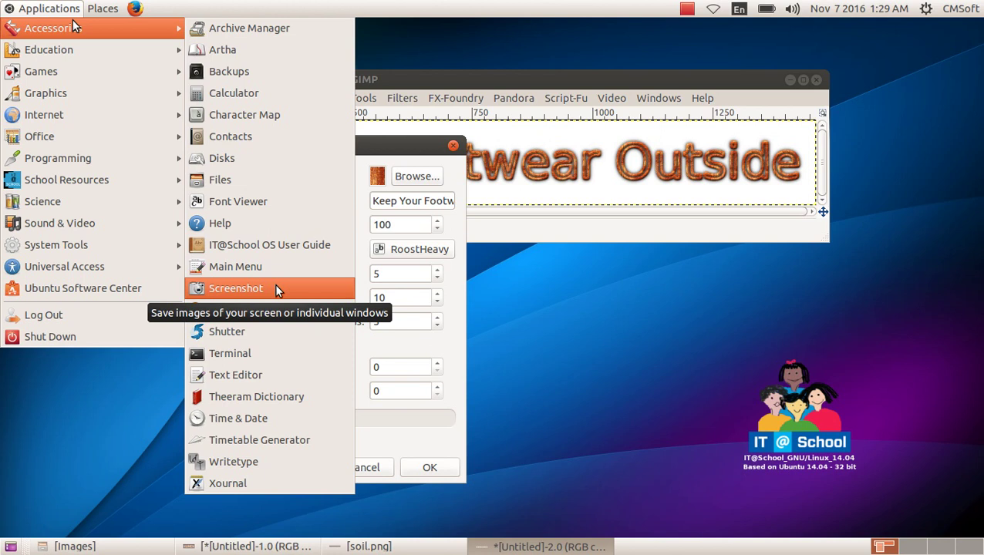
pyautogui.moveTo(46, 93)
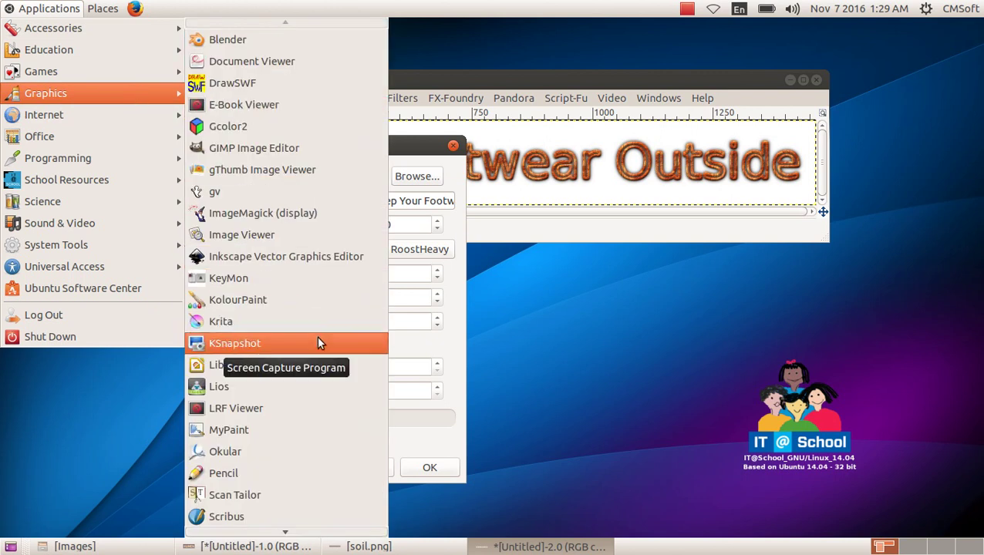
# Step: Launch KSnapshot and switch its capture mode to Rectangular Region
pyautogui.click(320, 344)
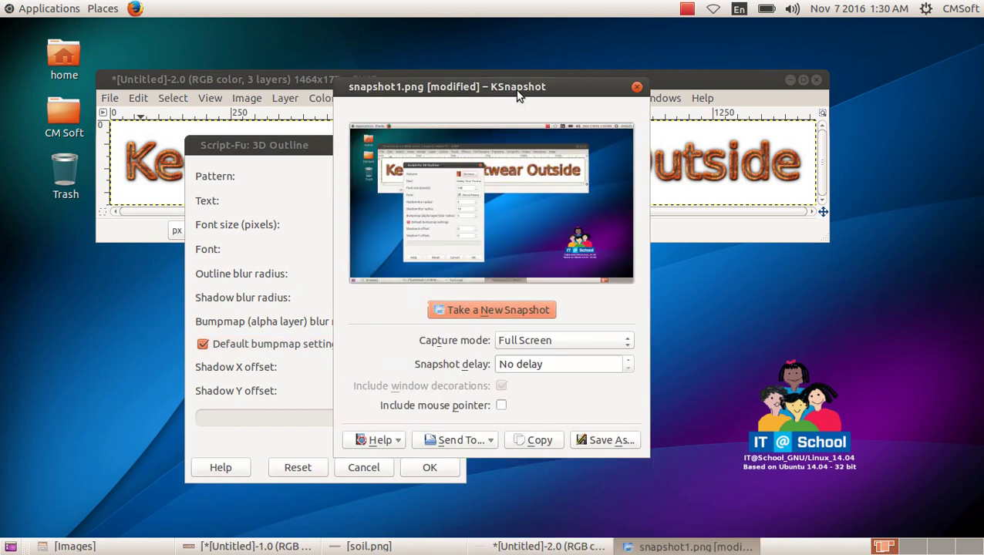
pyautogui.moveTo(518, 93); pyautogui.dragTo(690, 76)
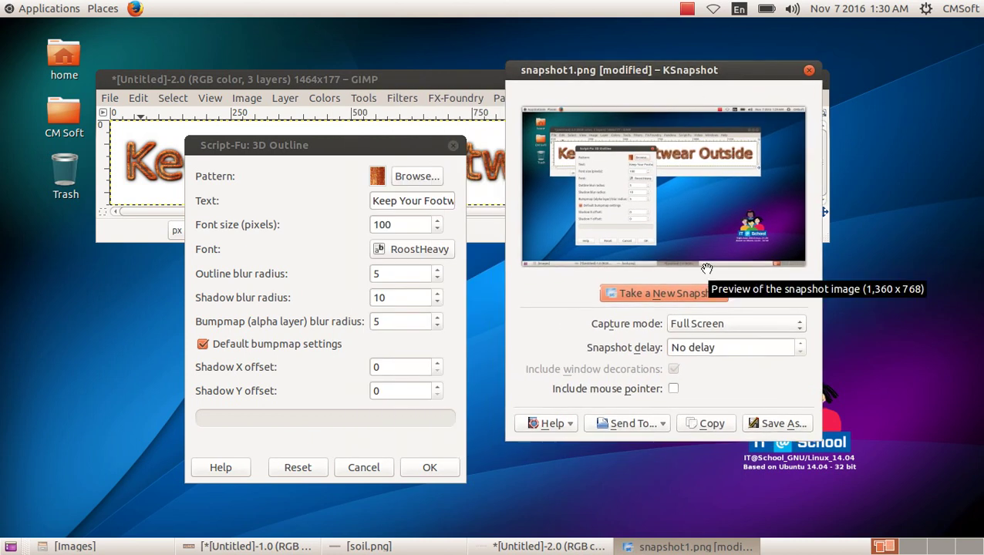
pyautogui.click(799, 324)
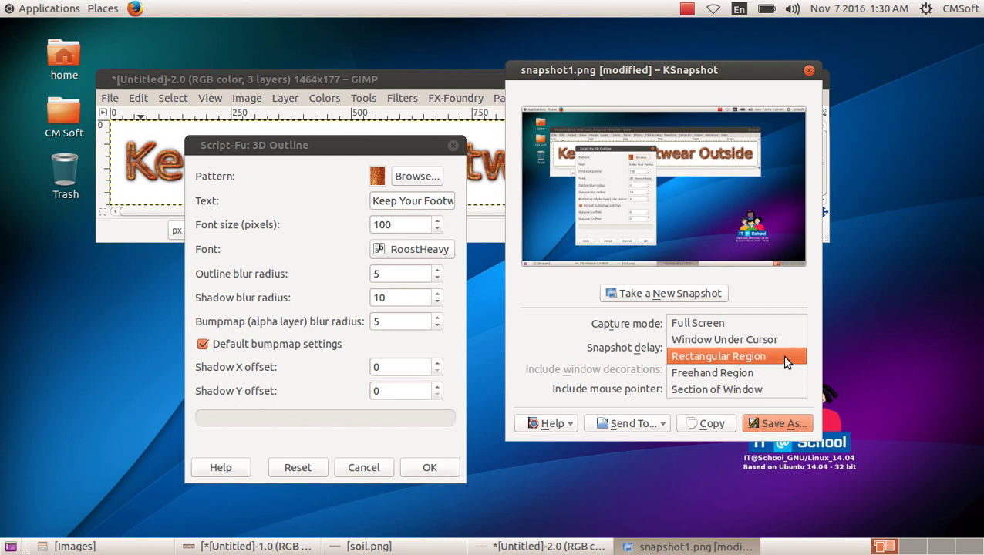
pyautogui.click(786, 359)
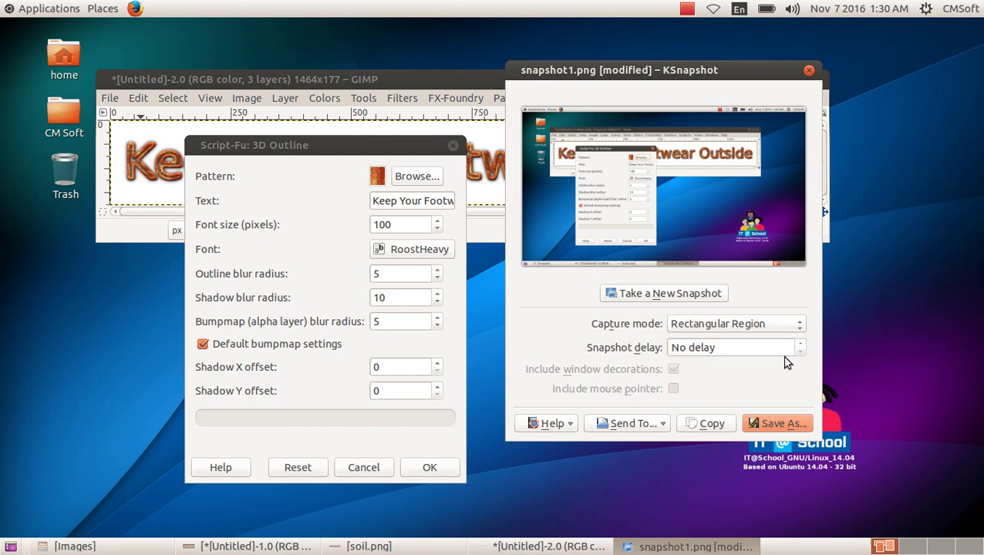
# Step: Snapshot a 392x482 region around the Script-Fu 3D Outline dialog
pyautogui.click(682, 293)
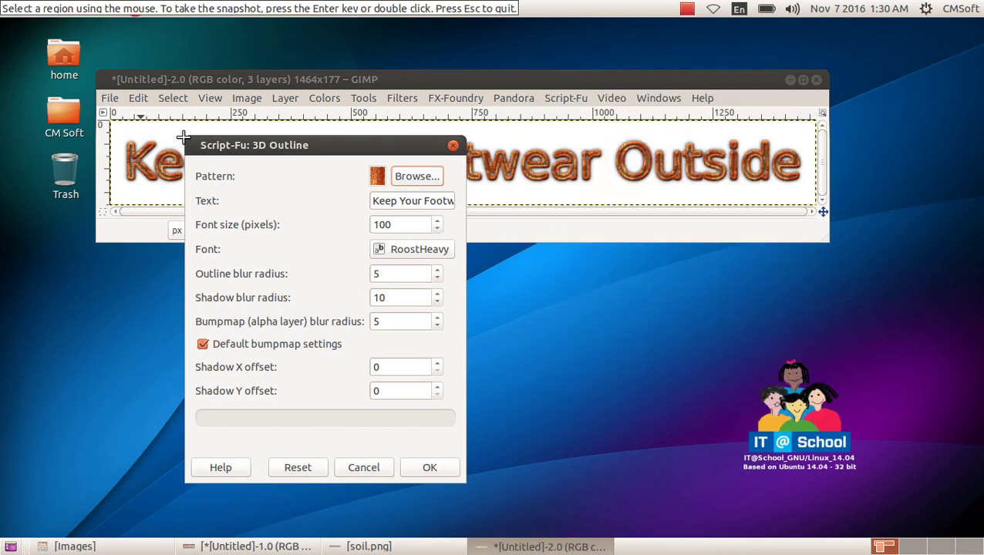
pyautogui.moveTo(184, 138); pyautogui.dragTo(467, 482)
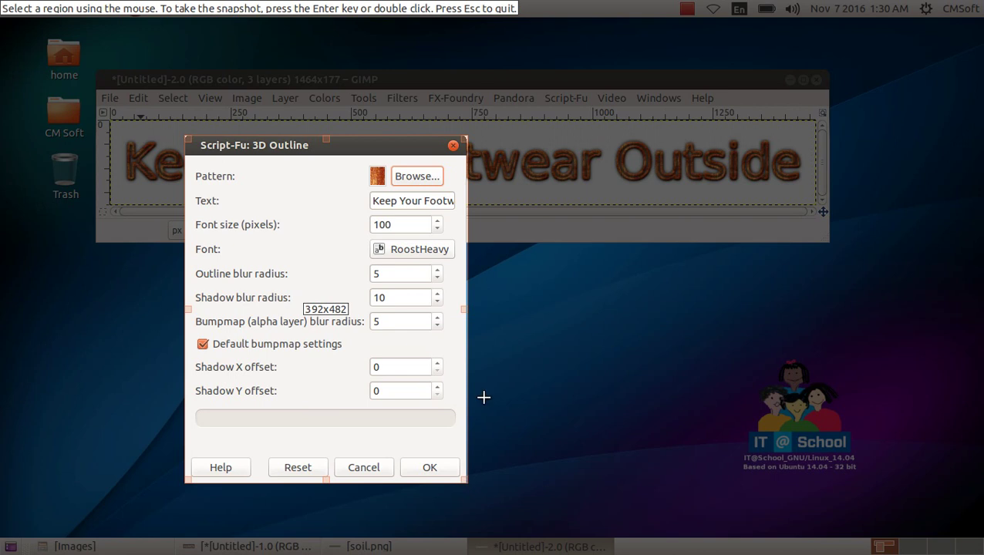
pyautogui.press('Return')
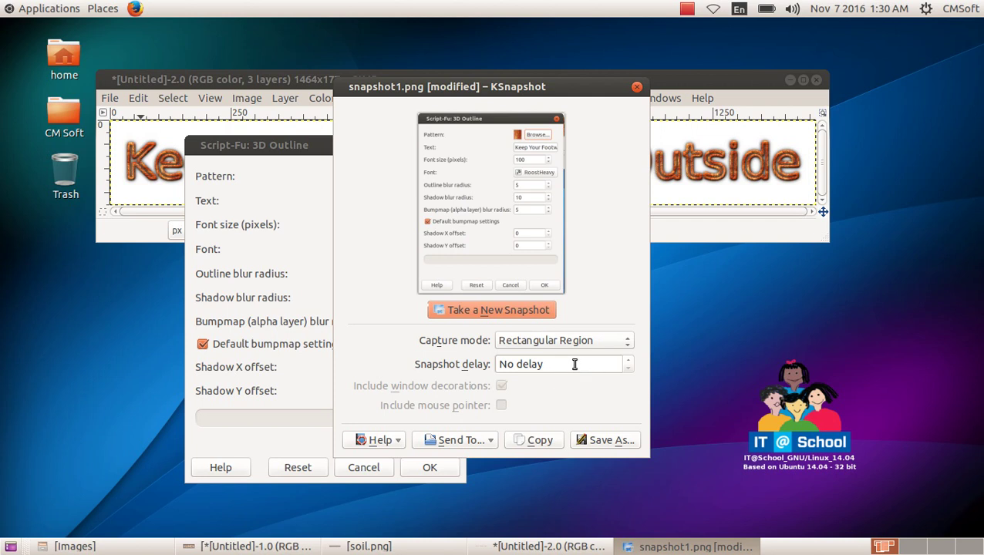
# Step: Save the snapshot as logo.png in the student's Images folder under Students_Works_8/8A
pyautogui.click(600, 443)
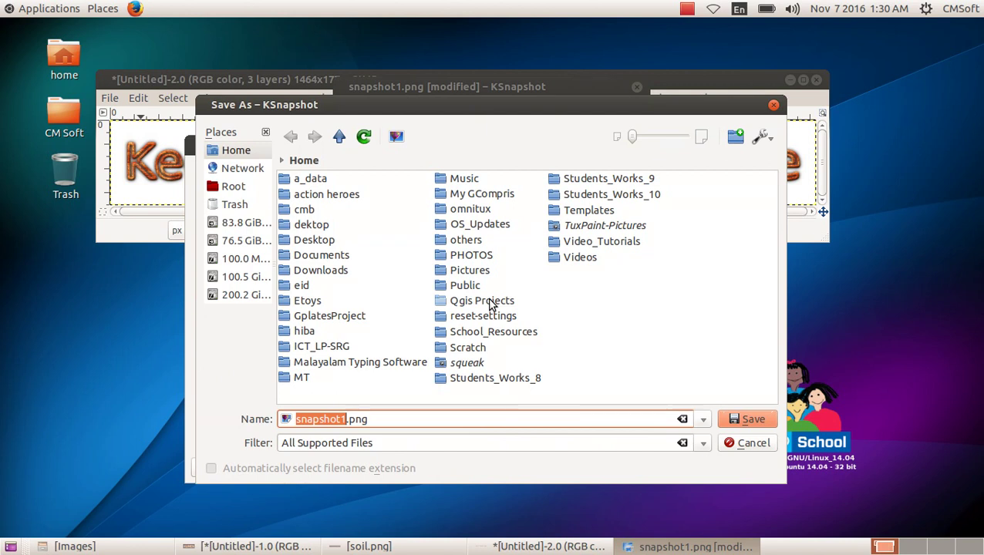
pyautogui.write('logo')
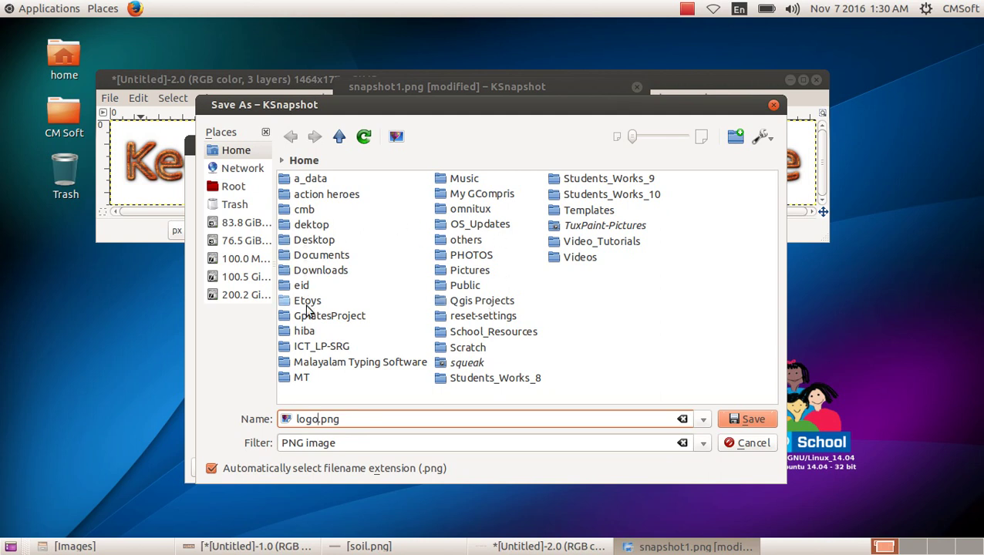
pyautogui.click(493, 377)
pyautogui.click(292, 182)
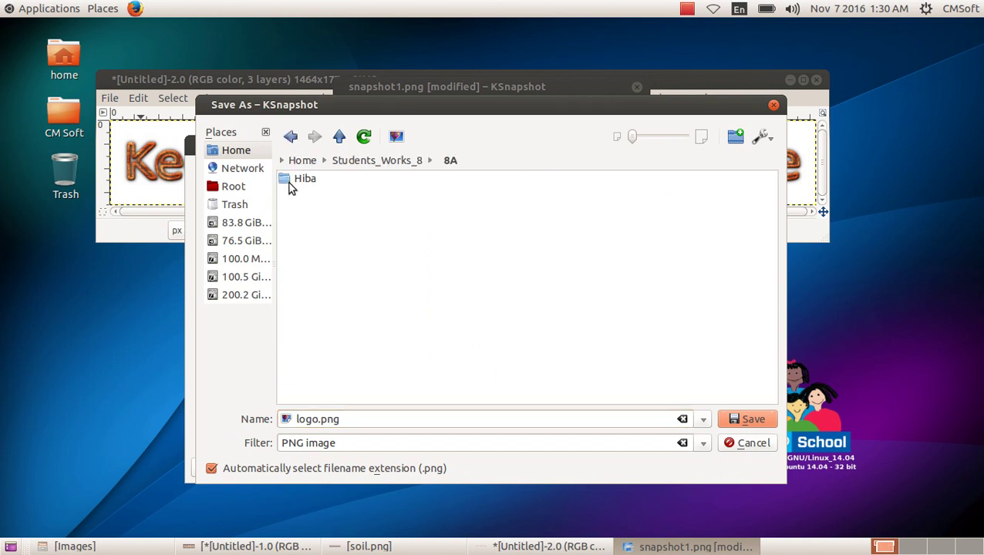
pyautogui.click(290, 193)
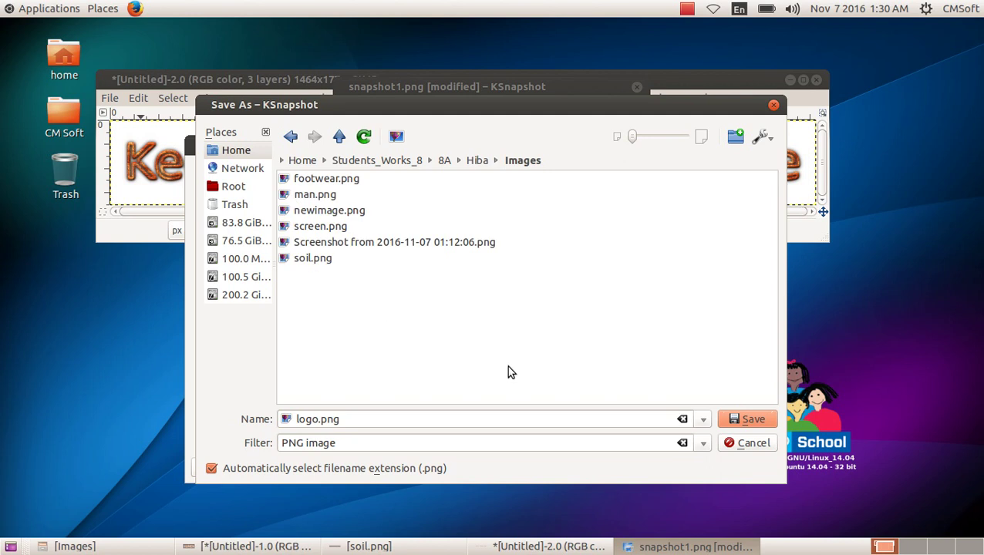
pyautogui.click(734, 421)
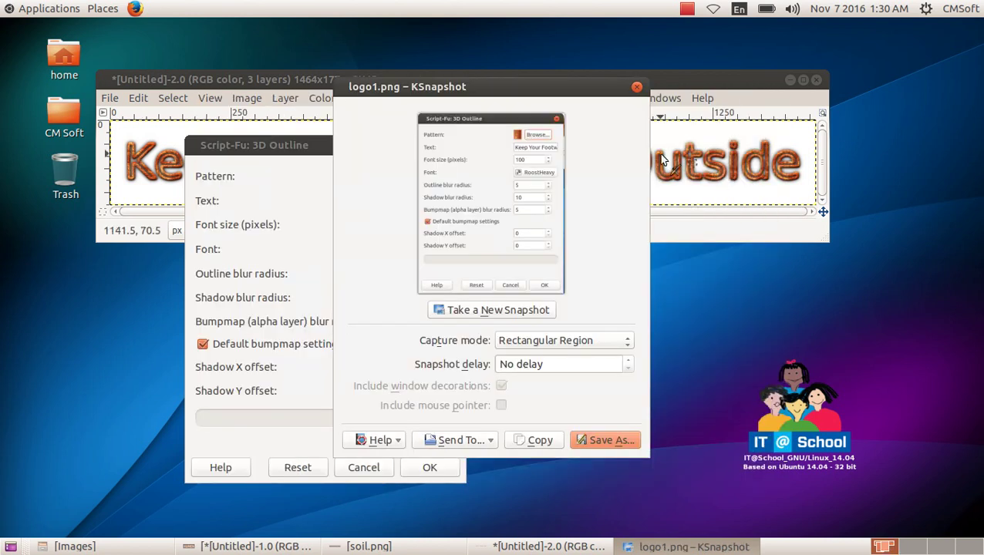
# Step: Close KSnapshot, GIMP without saving changes, and the Script-Fu dialog, then select Home
pyautogui.click(636, 87)
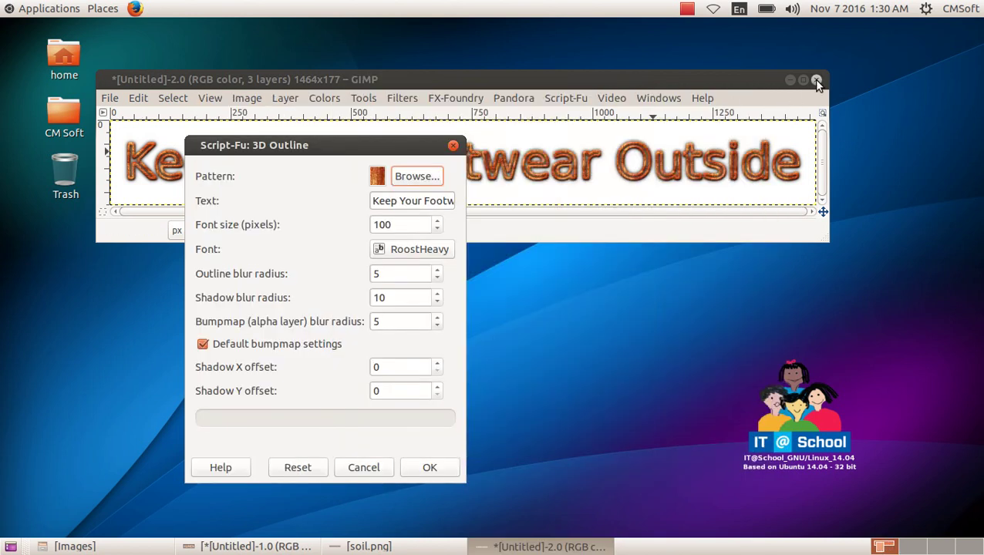
pyautogui.click(816, 79)
pyautogui.click(390, 267)
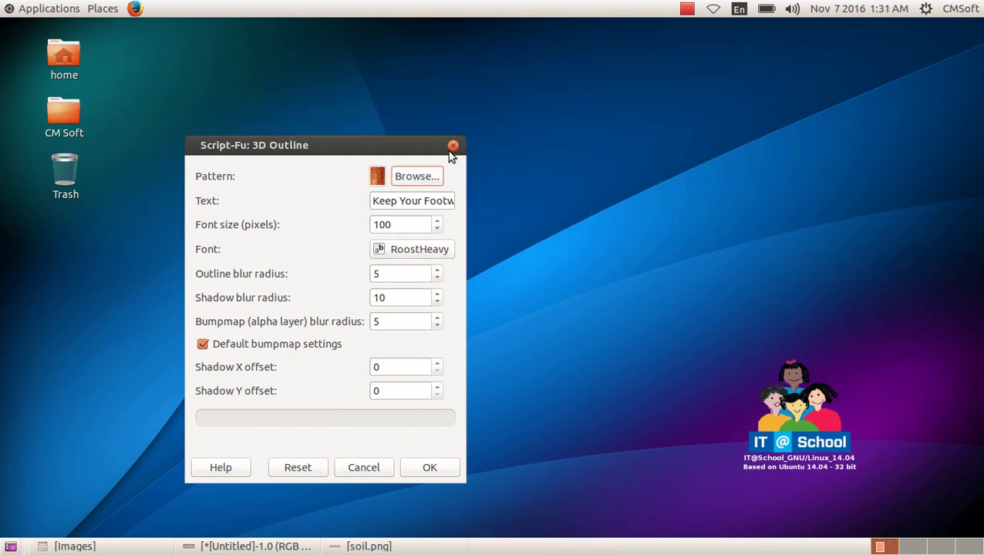
pyautogui.click(453, 146)
pyautogui.click(60, 48)
# Step: Browse Home > Students_Works_8 > 8A > student folder > Images and open the 2016-11-07 screenshot
pyautogui.doubleClick(61, 48)
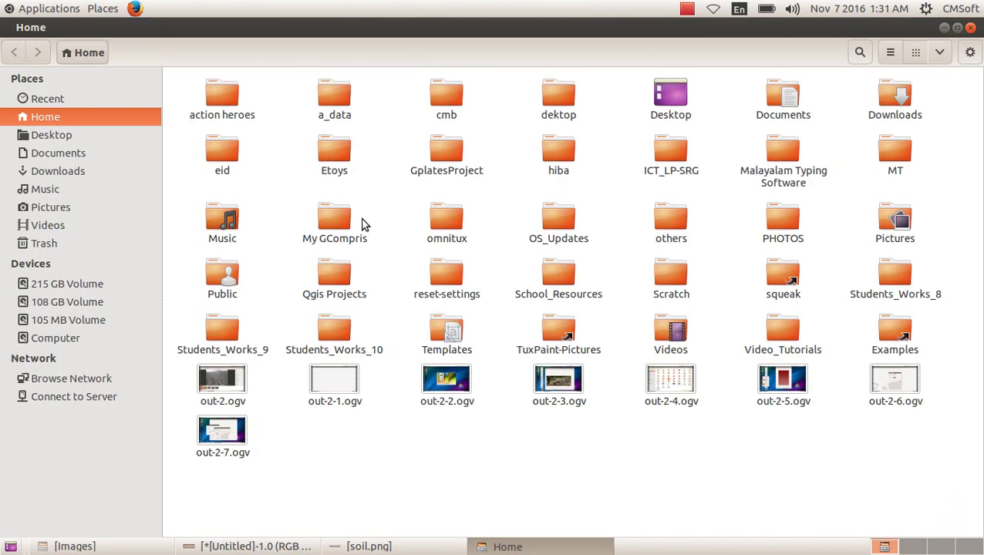
pyautogui.click(889, 284)
pyautogui.doubleClick(890, 284)
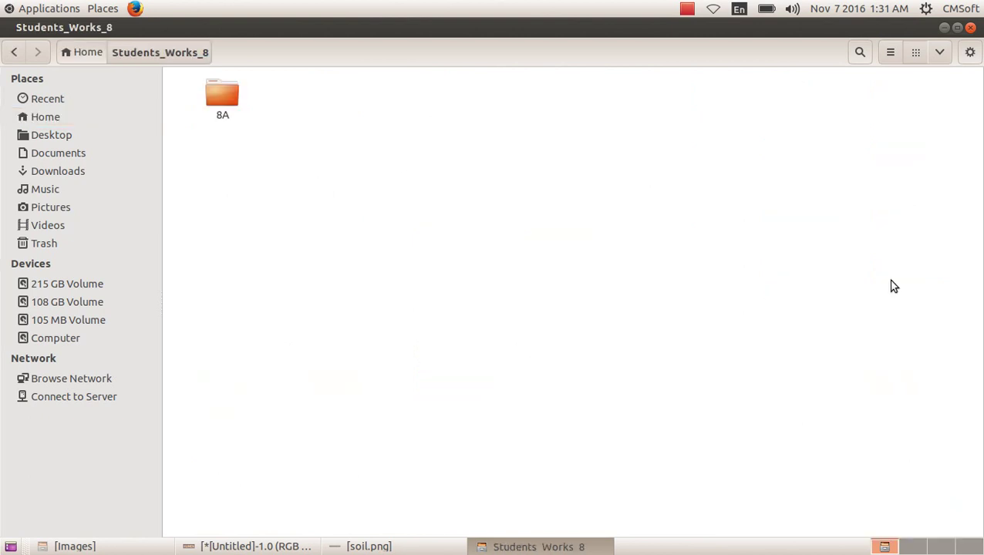
pyautogui.doubleClick(231, 96)
pyautogui.doubleClick(227, 95)
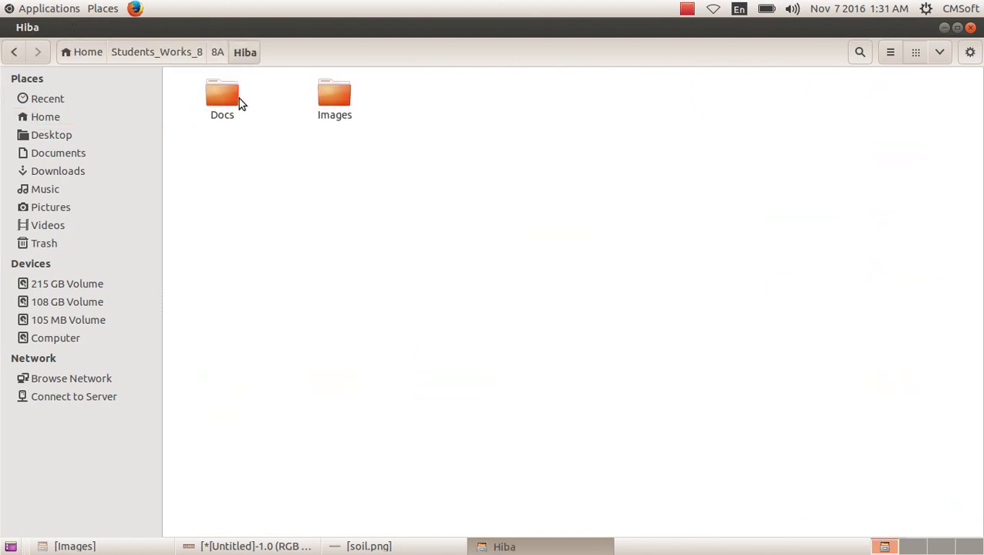
pyautogui.doubleClick(334, 94)
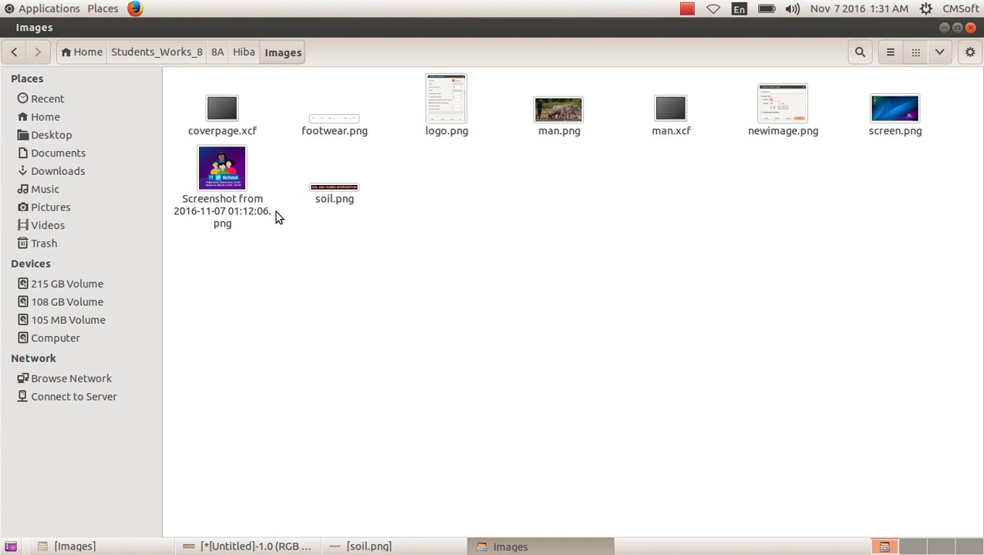
pyautogui.doubleClick(221, 173)
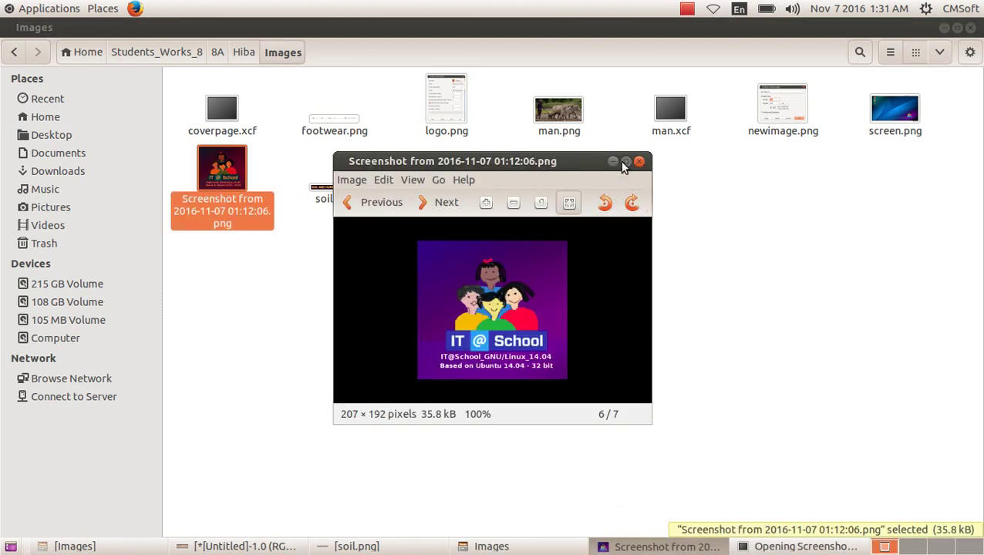
# Step: Maximize the Image Viewer and step past soil.png to footwear.png
pyautogui.click(624, 162)
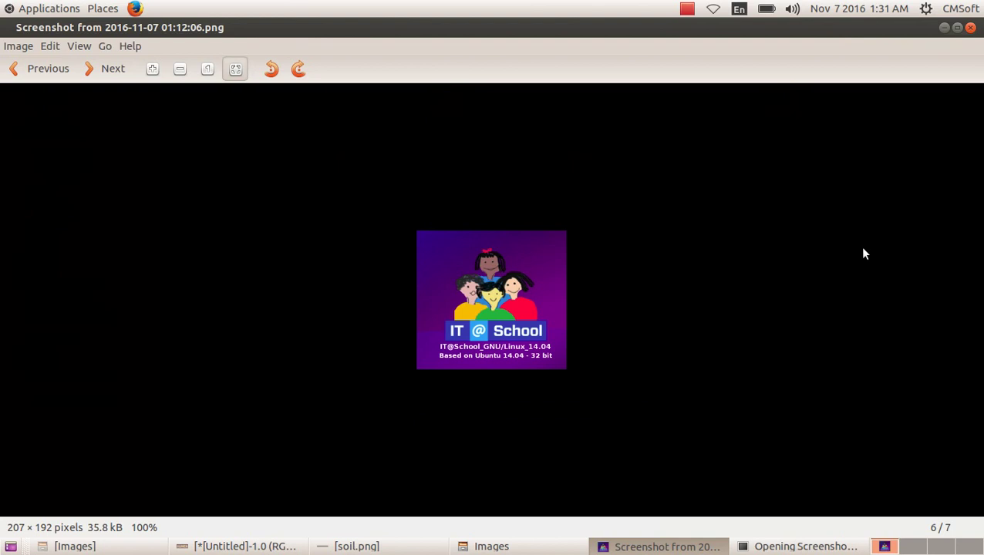
pyautogui.press('Right')
pyautogui.press('Right')
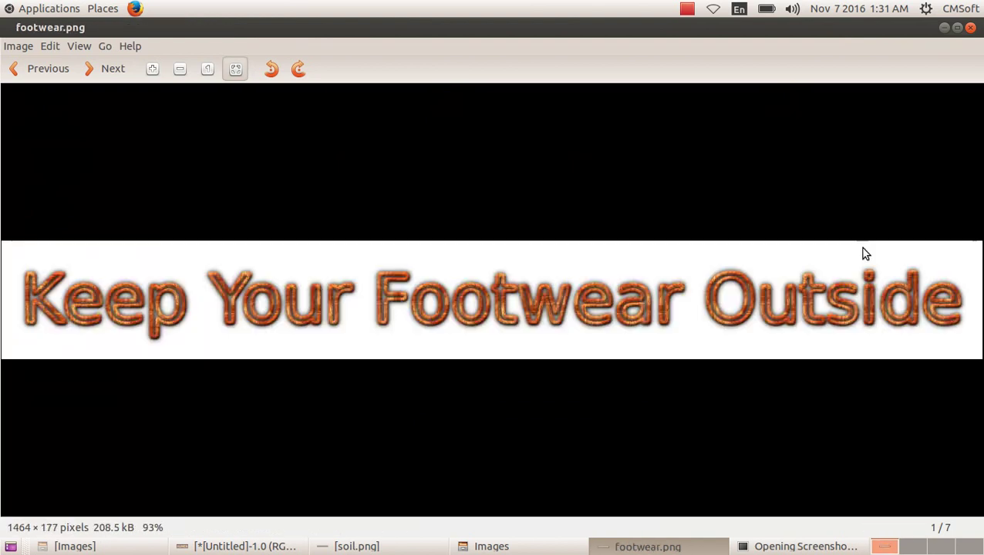
pyautogui.press('Right')
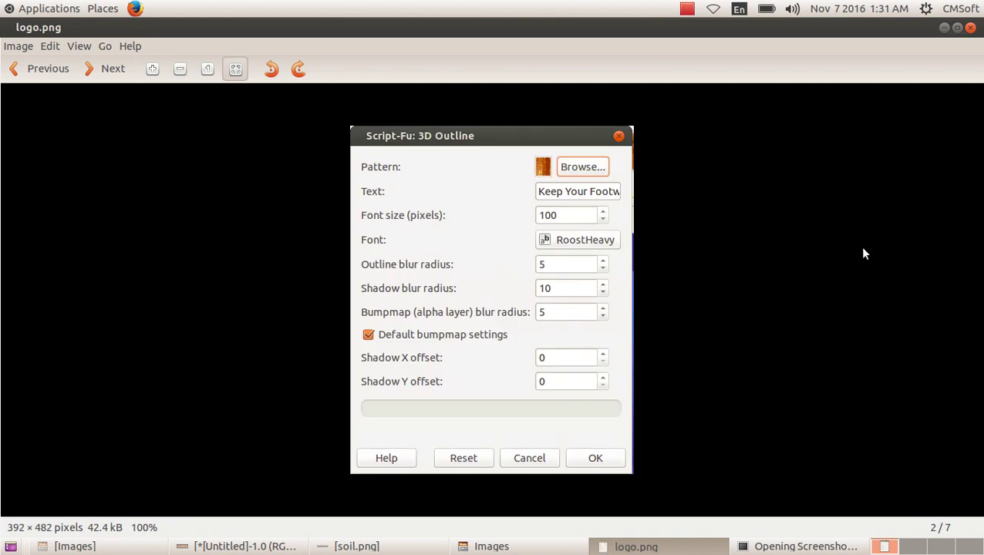